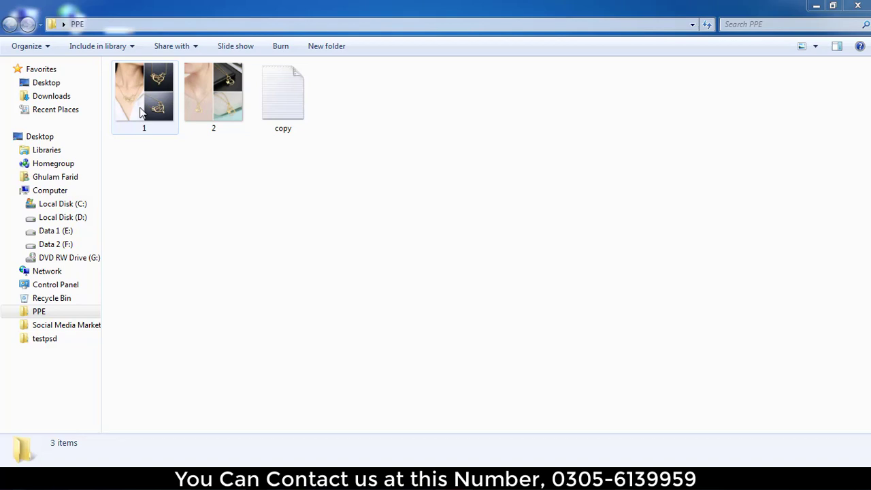
# Check the pixel dimensions of images 1 and 2 in the PPE folder and open the copy text document
pyautogui.rightClick(140, 110)
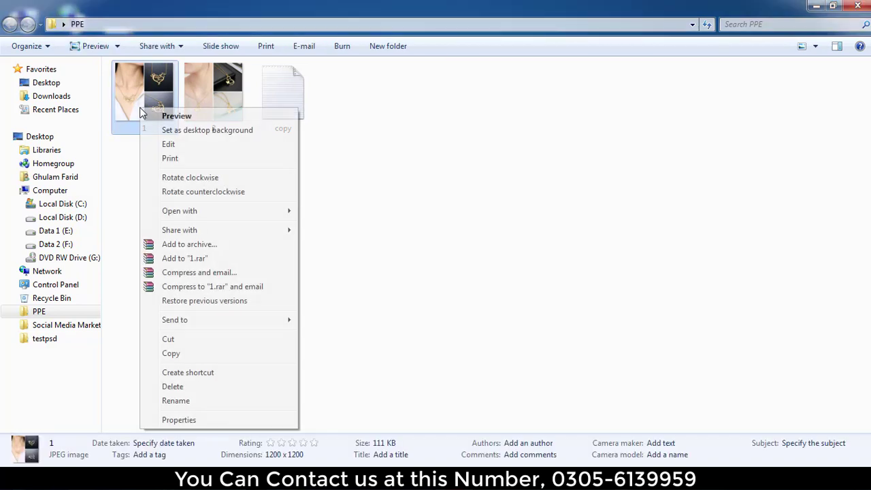
pyautogui.click(211, 421)
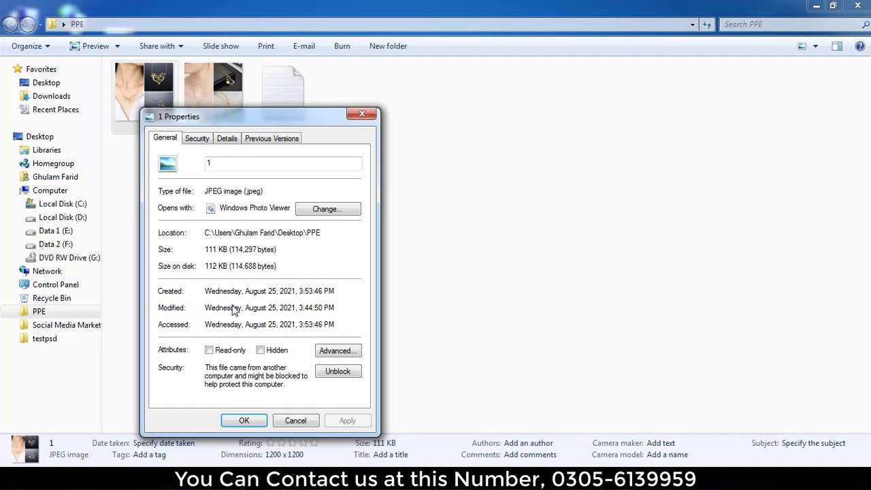
pyautogui.click(229, 139)
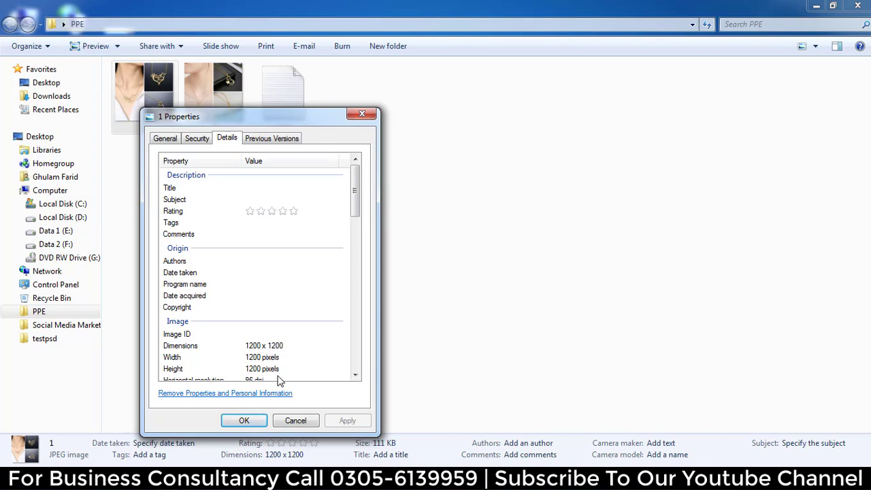
pyautogui.click(362, 114)
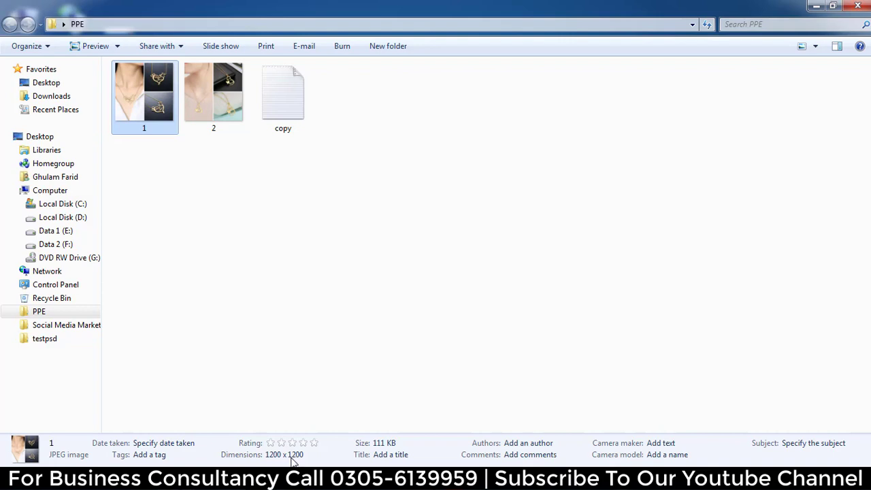
pyautogui.click(227, 103)
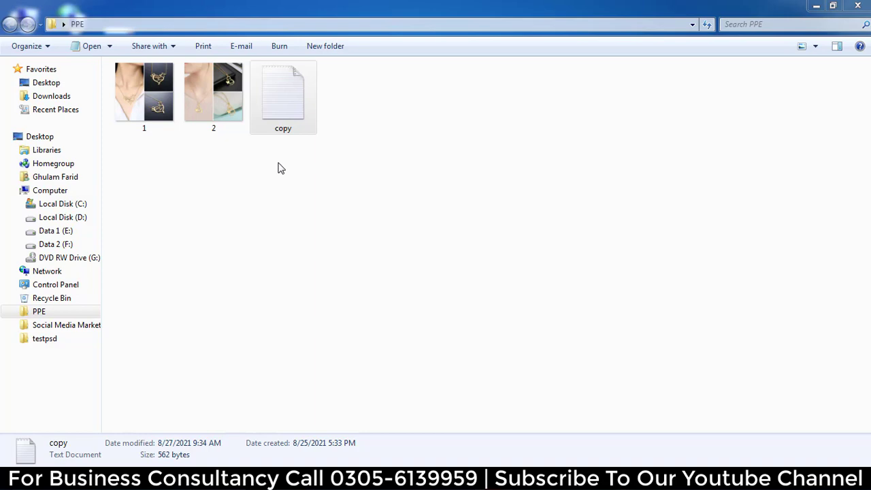
pyautogui.doubleClick(292, 117)
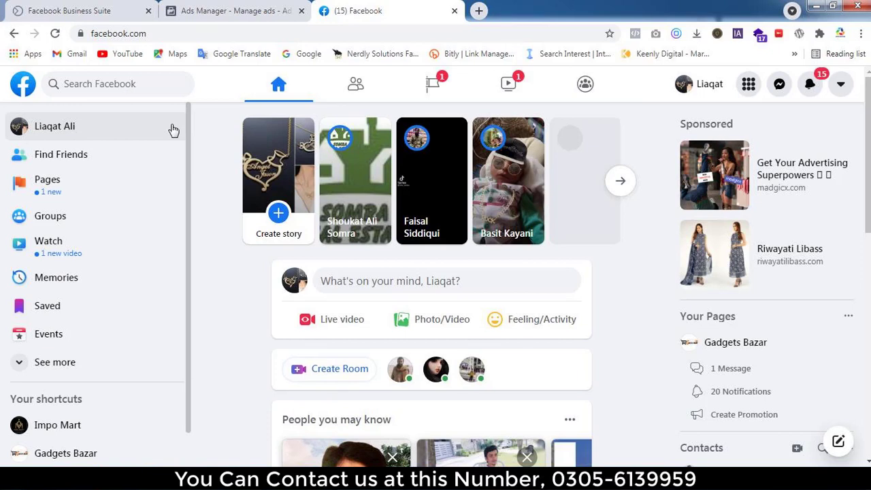
# Open the Impo Mart Page on Facebook from the list of managed Pages and find its post creation options
pyautogui.click(57, 192)
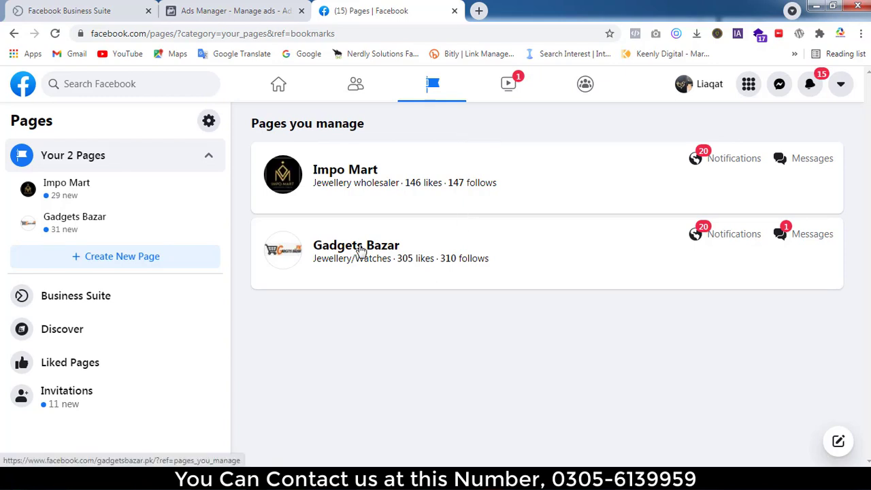
pyautogui.click(336, 174)
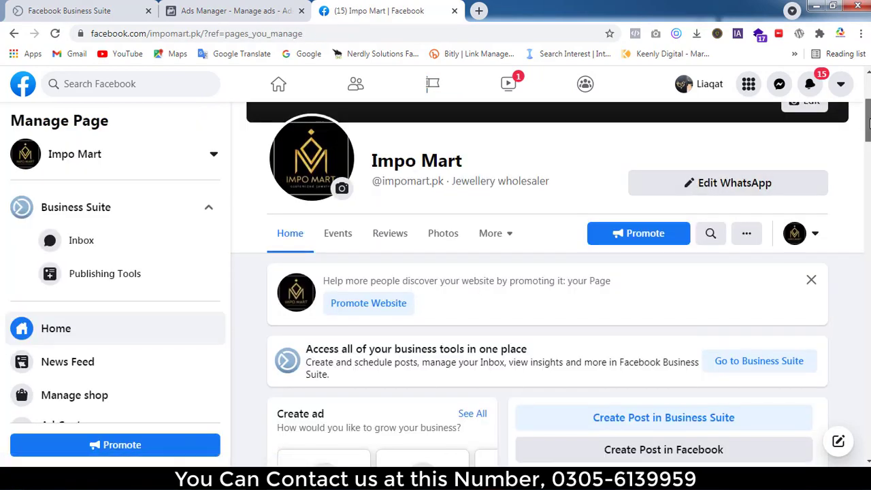
pyautogui.scroll(-2, 869, 121)
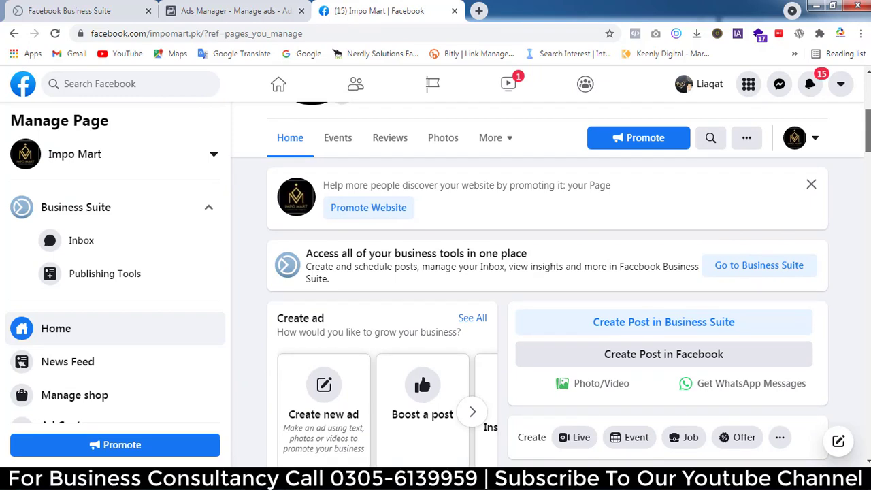
pyautogui.moveTo(868, 130); pyautogui.dragTo(869, 129)
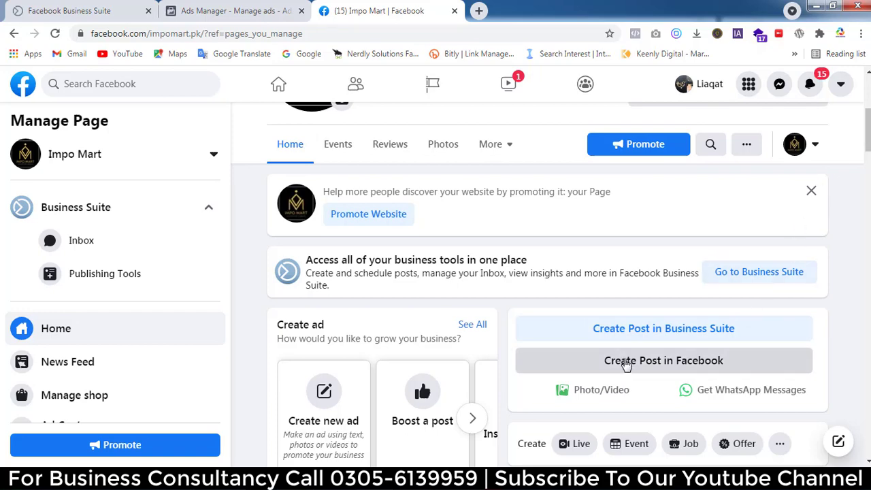
# Draft a Facebook post reading "People are going CRAZY over our new promotion!" and attach image 1 to it
pyautogui.click(649, 365)
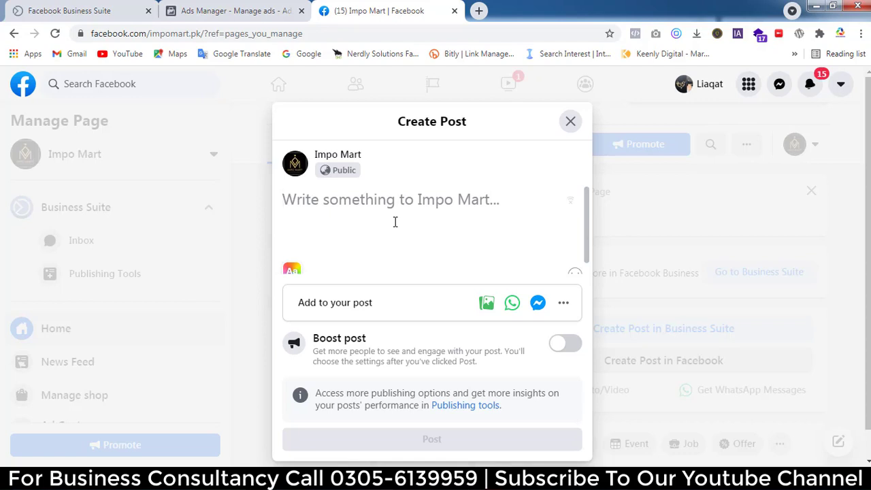
pyautogui.write('People are going CRAZY over our new promotion!')
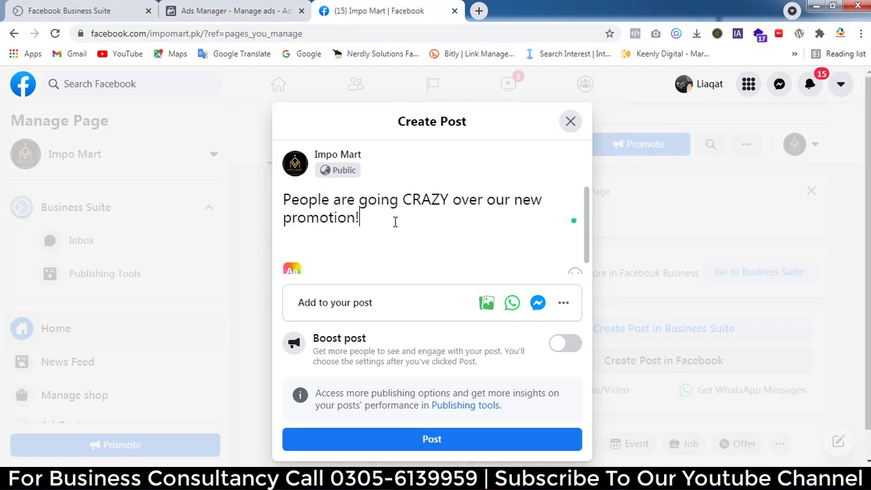
pyautogui.click(488, 305)
pyautogui.click(160, 102)
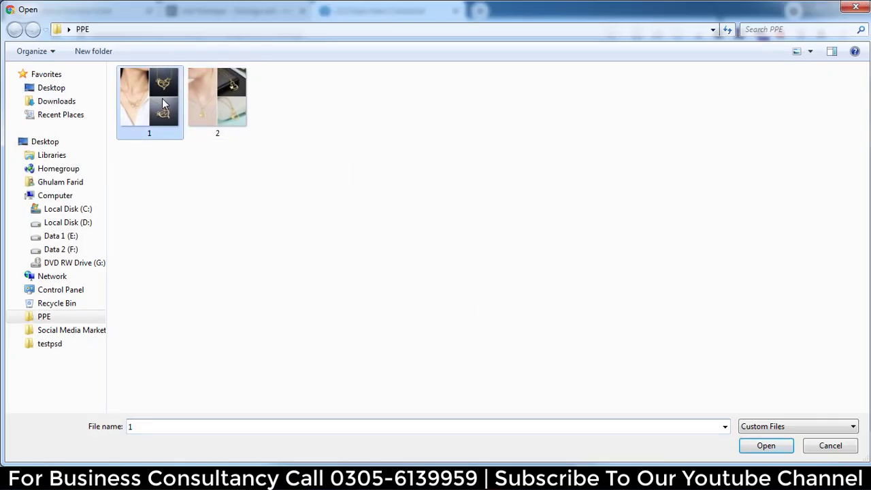
pyautogui.click(766, 446)
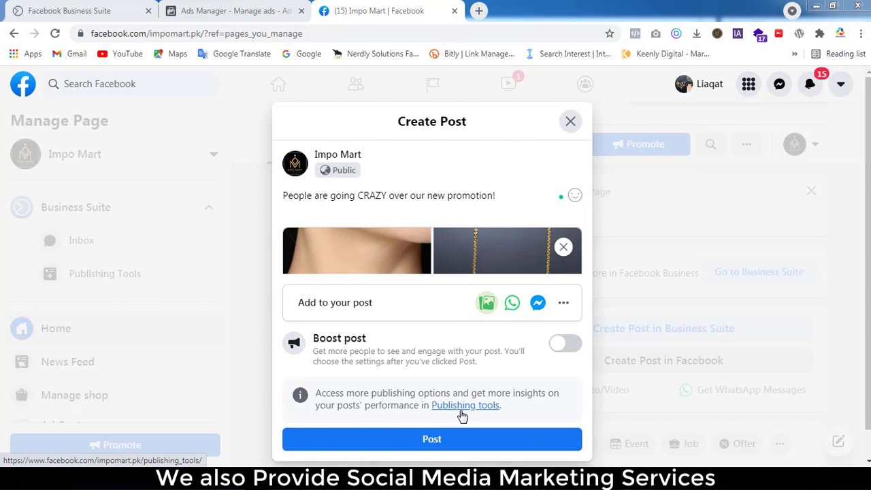
# Close the drafted Impo Mart post without publishing it and discard its changes
pyautogui.moveTo(454, 263)
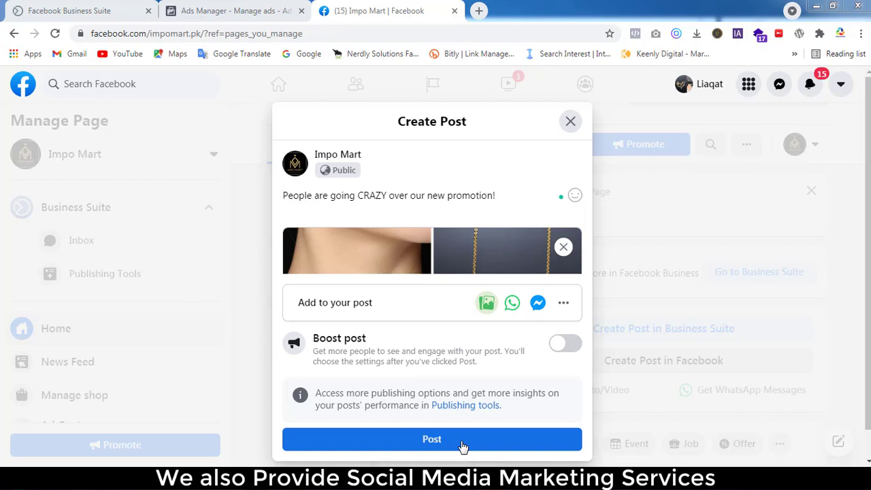
pyautogui.click(572, 124)
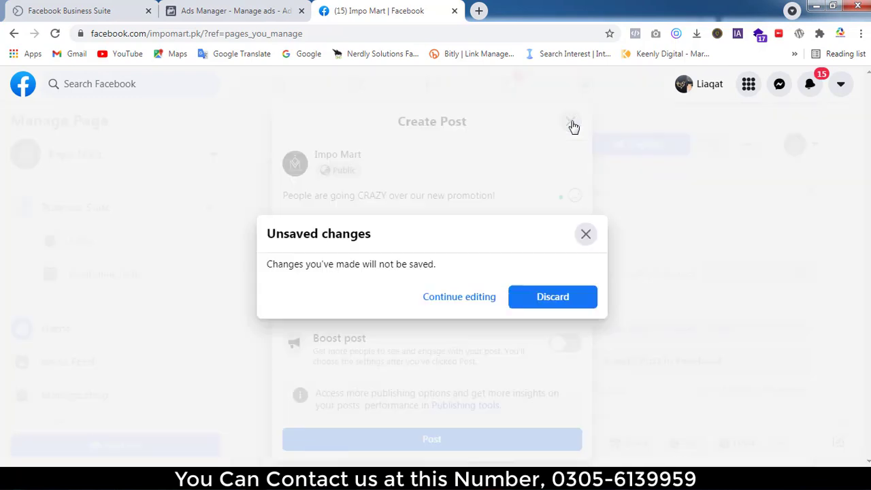
pyautogui.click(579, 304)
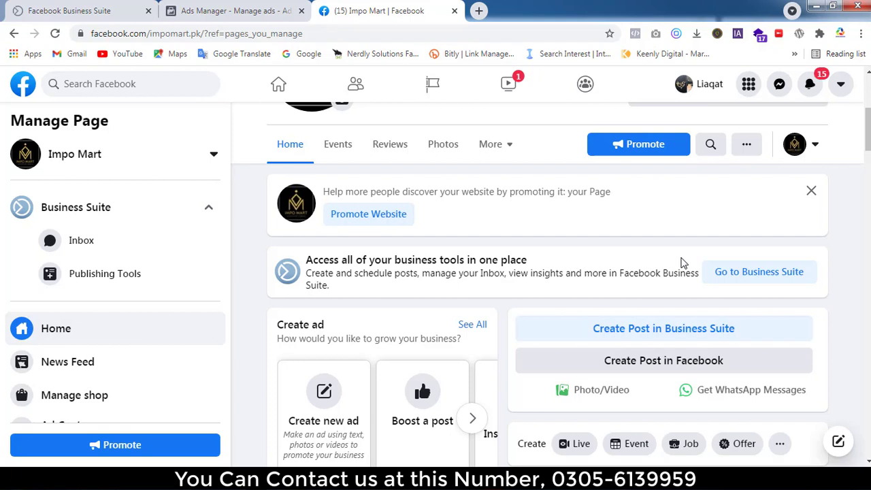
# Open Business Suite through the Impo Mart Page's Go to Business Suite and Create Post in Business Suite options, and compare the results
pyautogui.click(740, 283)
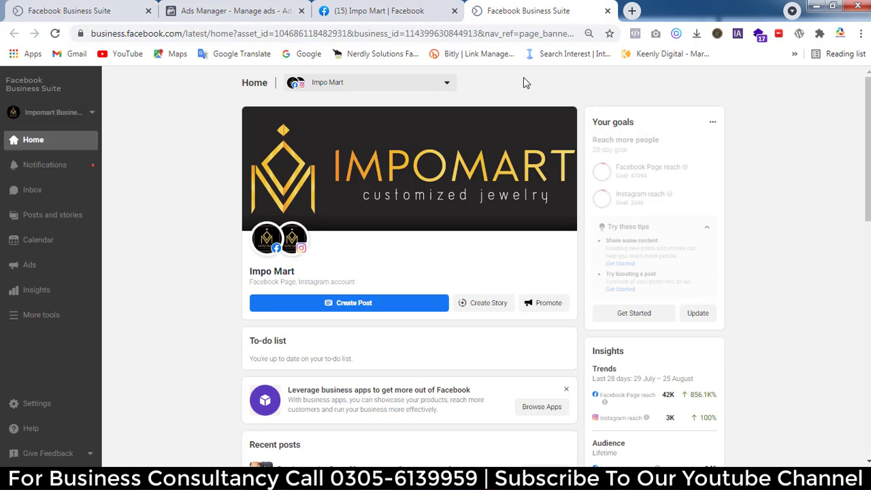
pyautogui.click(402, 14)
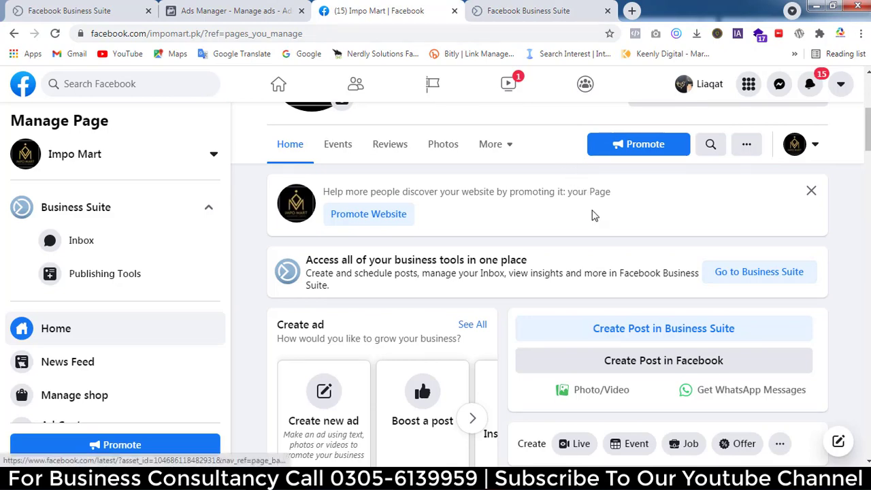
pyautogui.scroll(1, 686, 377)
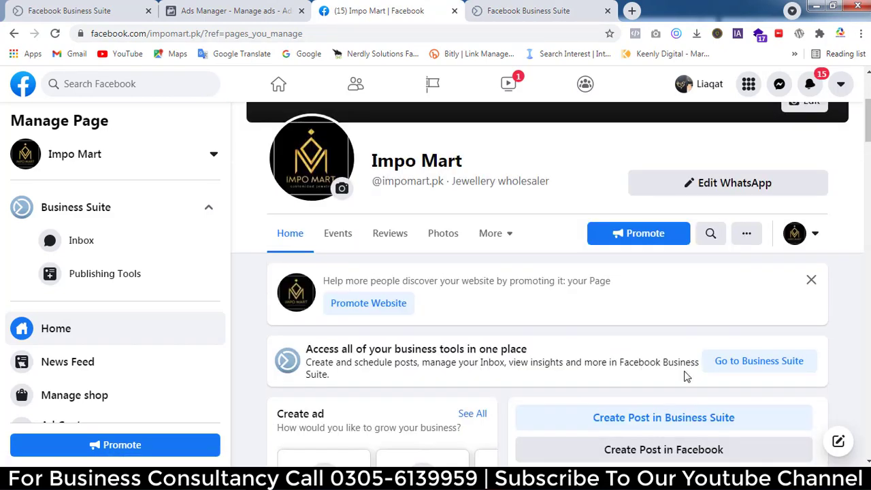
pyautogui.click(686, 424)
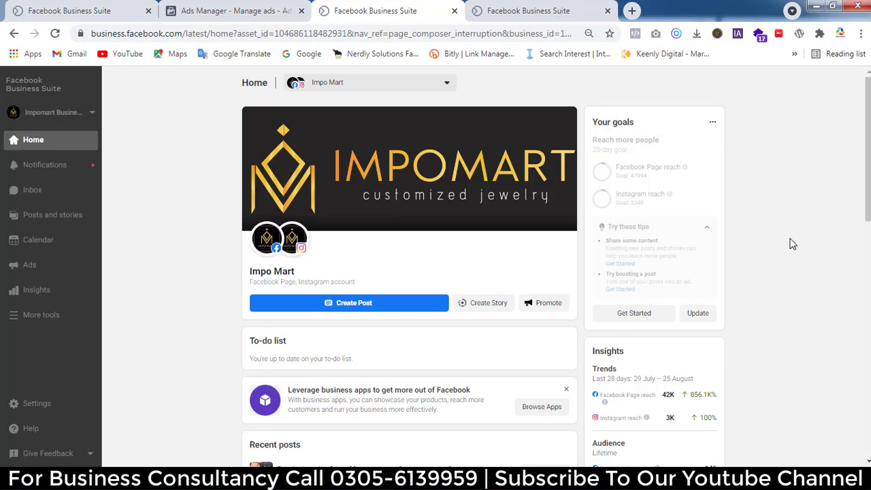
pyautogui.click(531, 14)
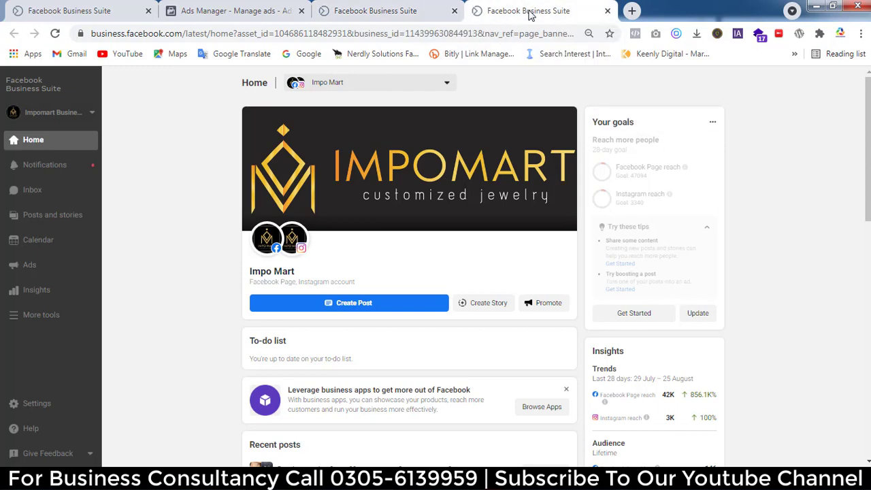
pyautogui.click(420, 12)
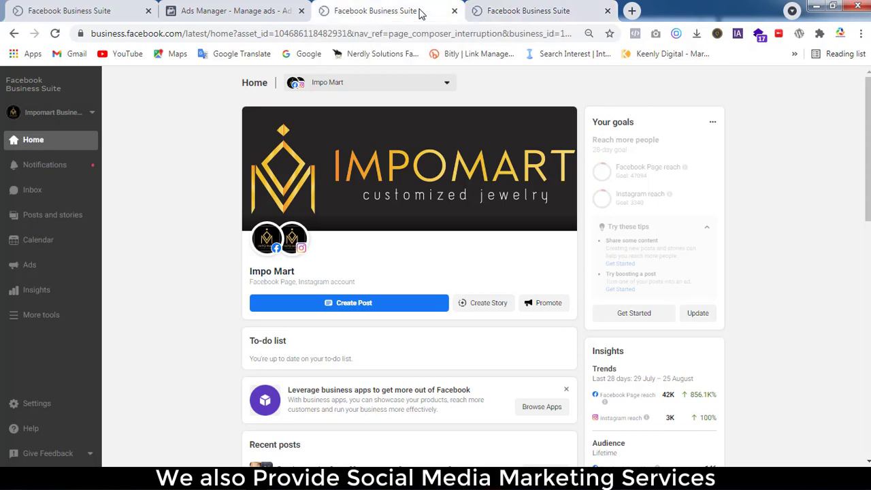
pyautogui.click(521, 14)
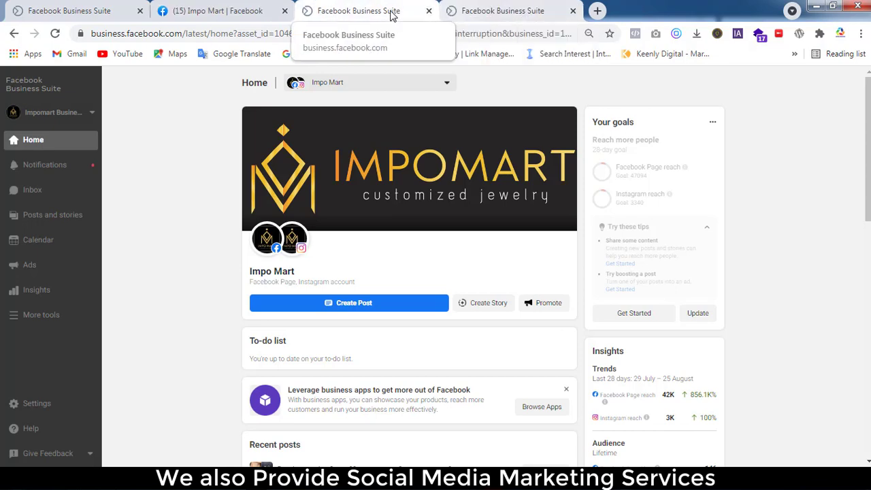
# Open Business Suite from the Impo Mart Page's management options and also through business.facebook.com in a new browser tab
pyautogui.click(232, 12)
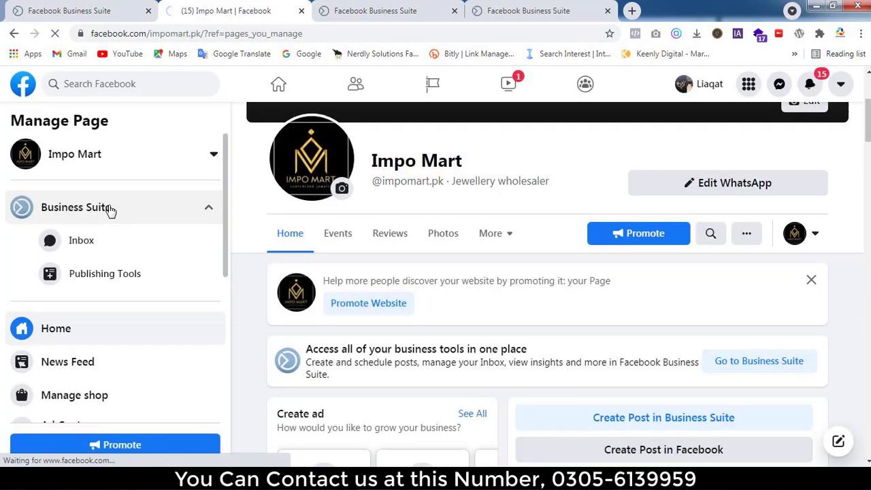
pyautogui.click(109, 208)
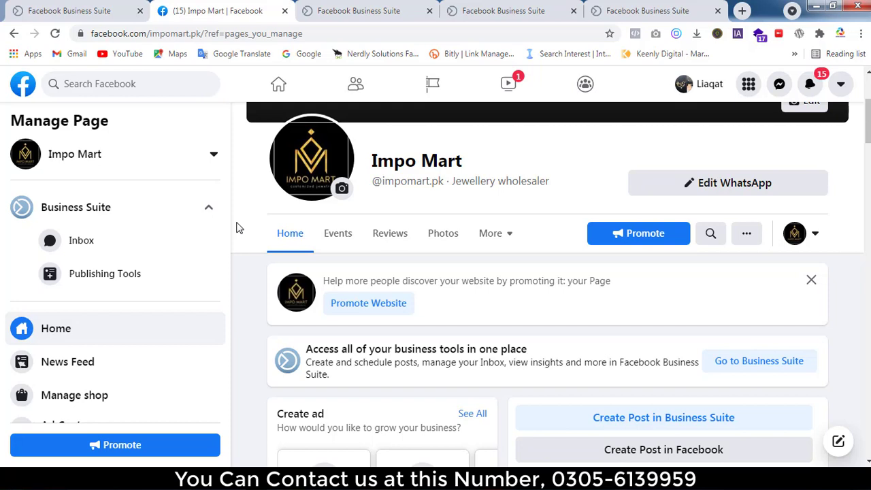
pyautogui.click(743, 11)
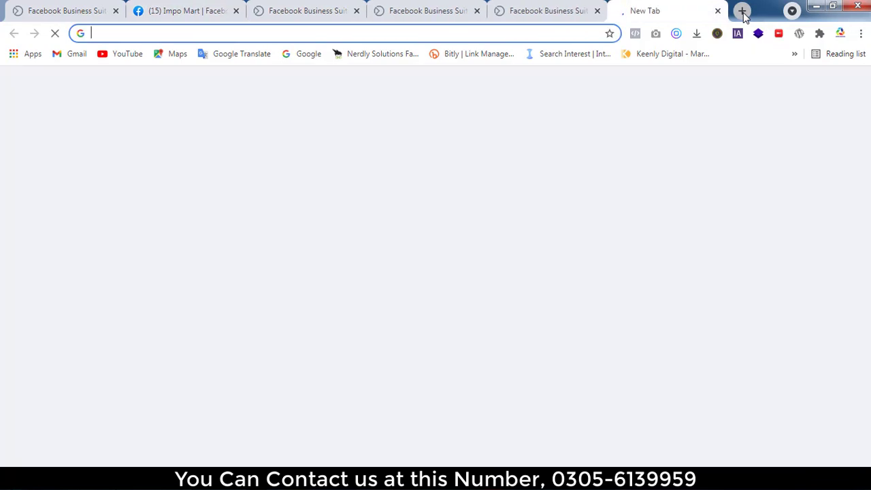
pyautogui.write('b')
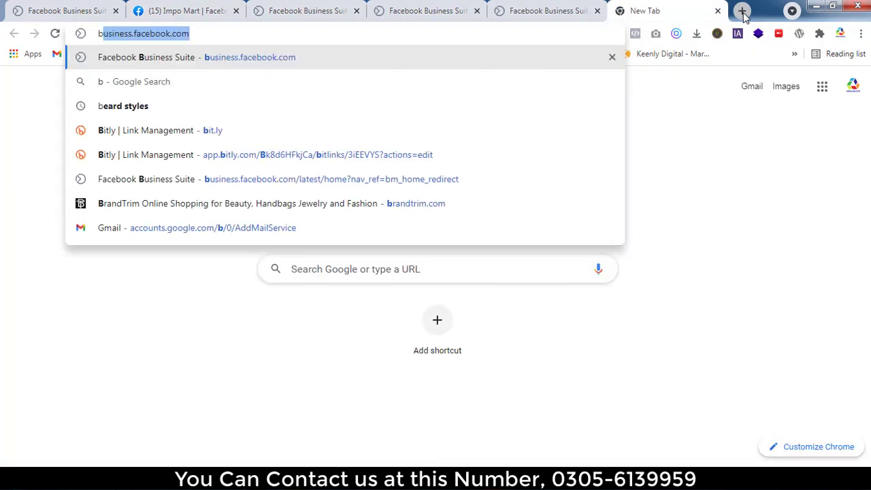
pyautogui.press('Return')
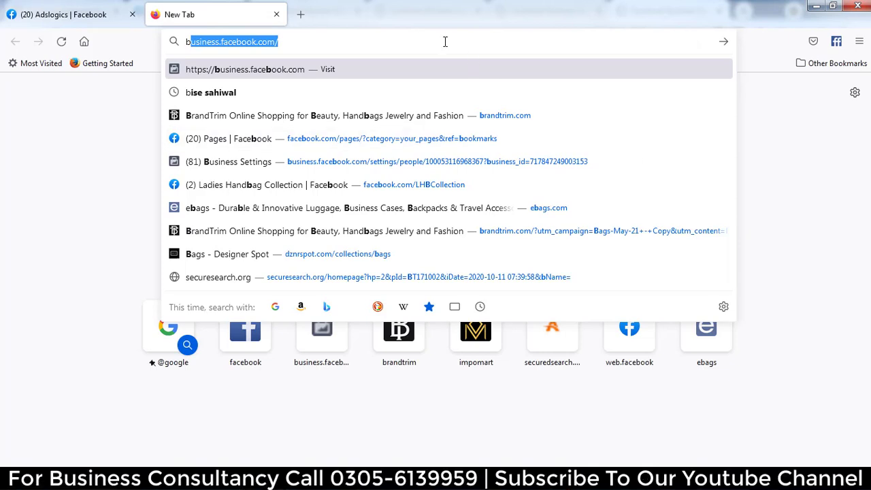
# Switch to Firefox, load business.facebook.com, and open Publishing Tools for the Adslogics Page
pyautogui.press('Return')
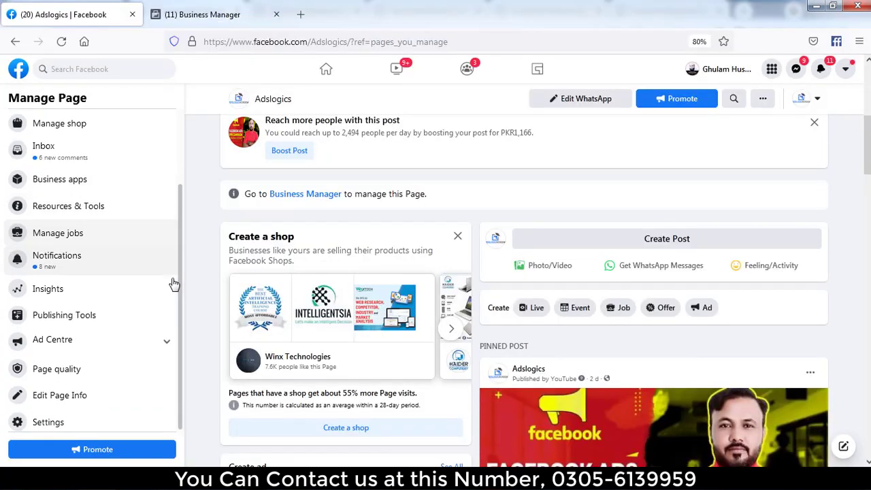
pyautogui.click(87, 317)
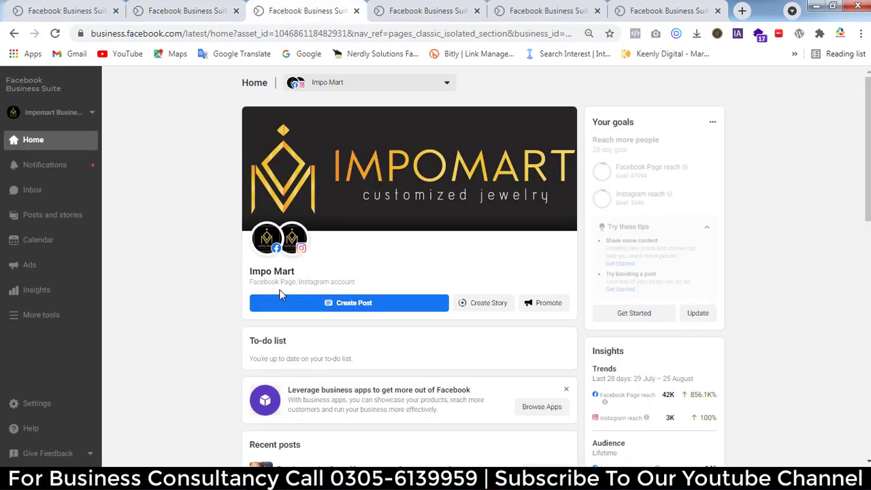
# Compare the new-post composers in Business Suite, in the Adslogics Page's Publishing Tools and on the Impo Mart Page
pyautogui.click(310, 307)
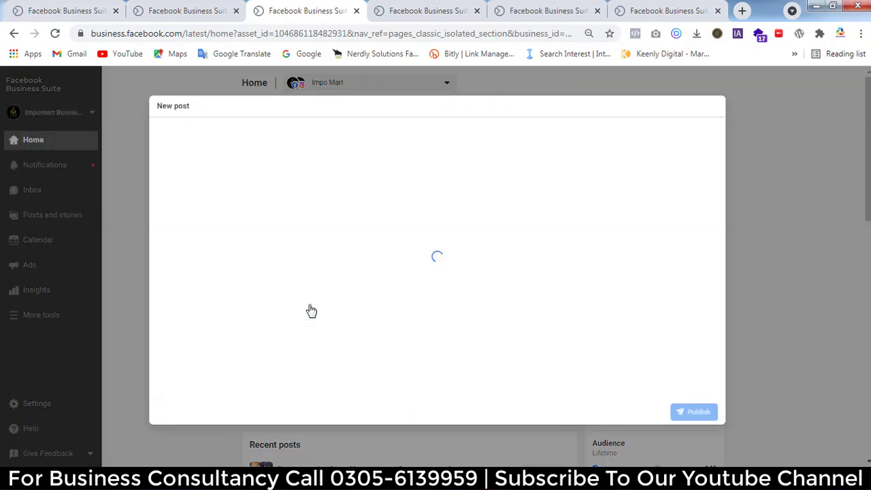
pyautogui.hotkey('ctrl', 'shift', 'Tab')
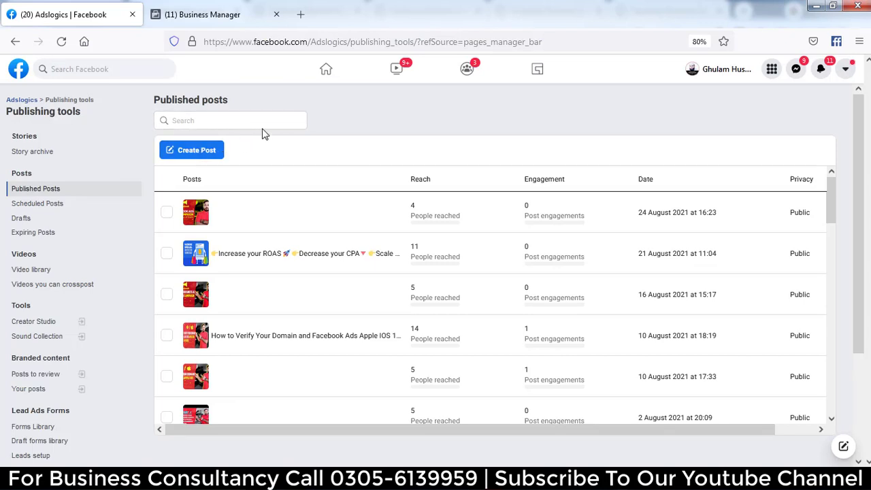
pyautogui.click(195, 154)
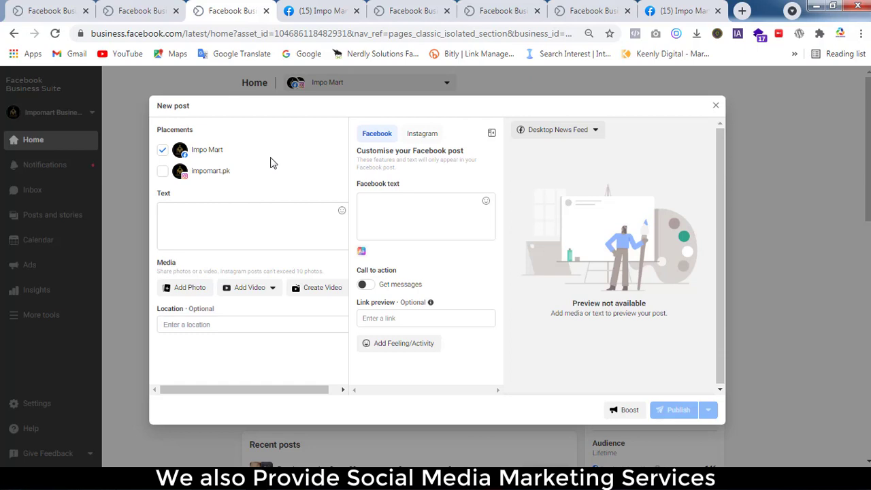
pyautogui.click(318, 11)
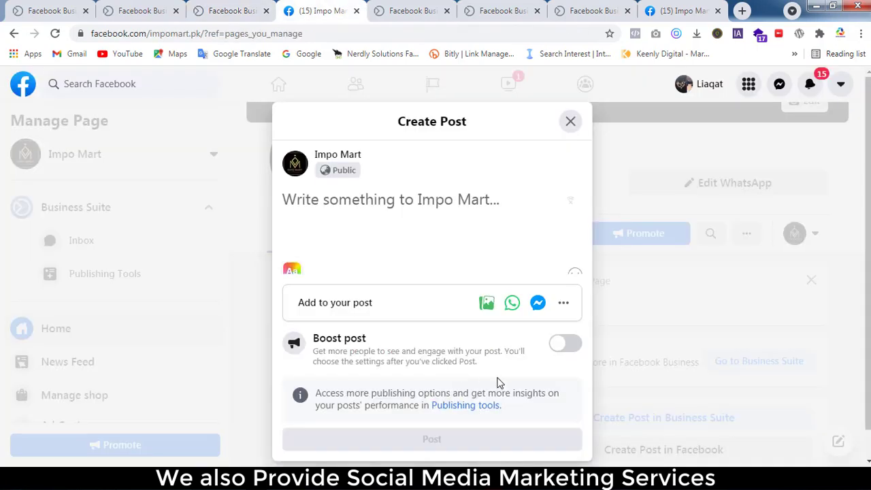
# Open the new-post composer through the Page's Publishing Tools and set both Impo Mart on Facebook and impomart.pk on Instagram as placements
pyautogui.click(459, 407)
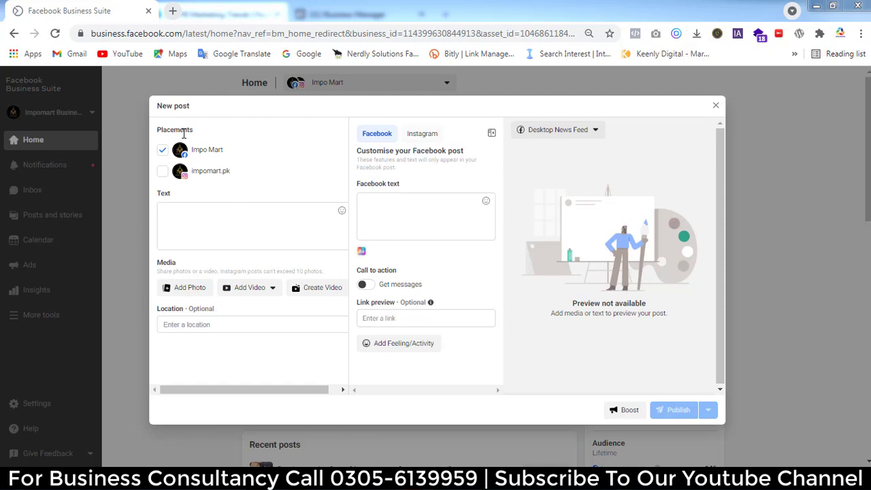
pyautogui.click(161, 147)
pyautogui.click(163, 151)
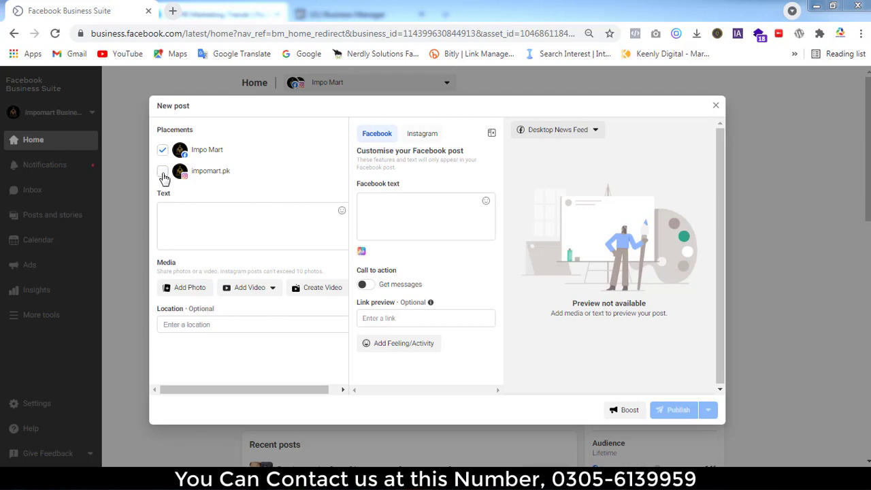
pyautogui.click(162, 174)
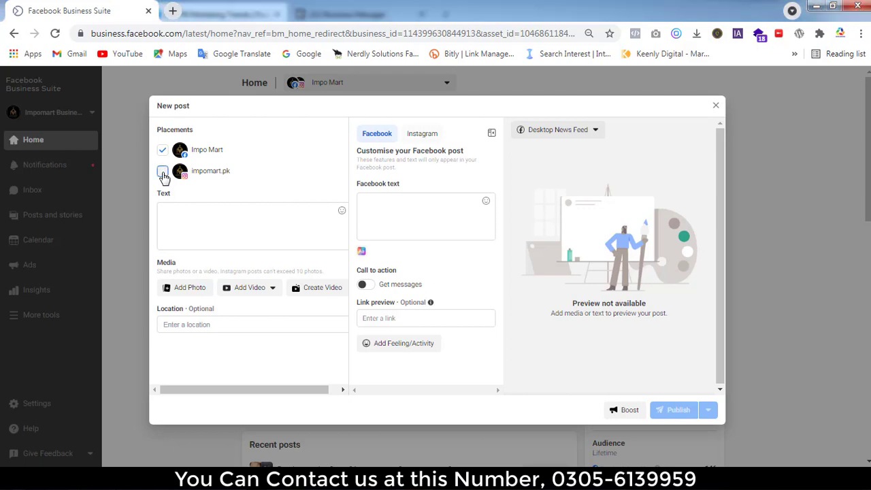
pyautogui.click(163, 174)
pyautogui.click(163, 152)
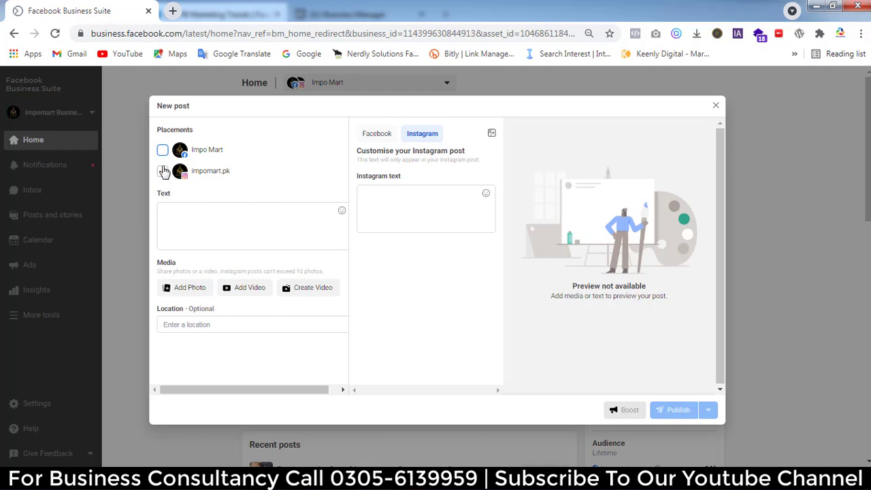
pyautogui.click(163, 151)
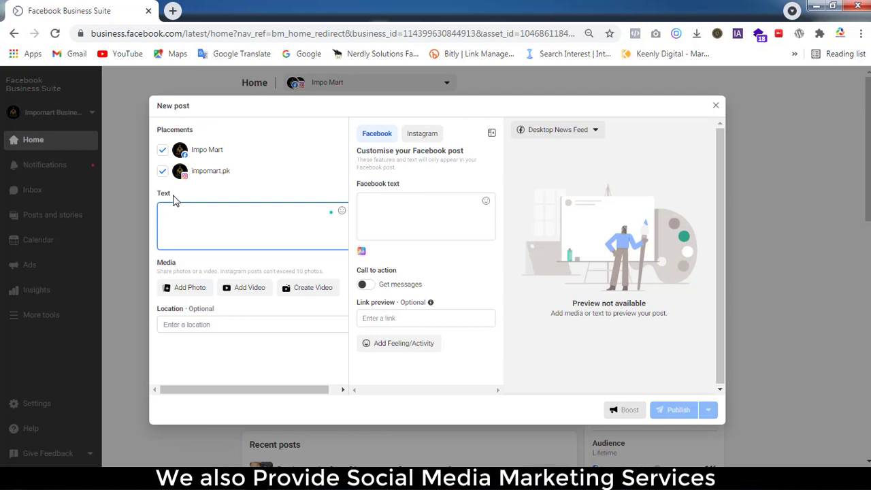
# Paste the prepared Flash Sale copy for the Couple Name Necklace, with 43% OFF and the Rs.1200 price, as the post text
pyautogui.hotkey('ctrl', 'v')
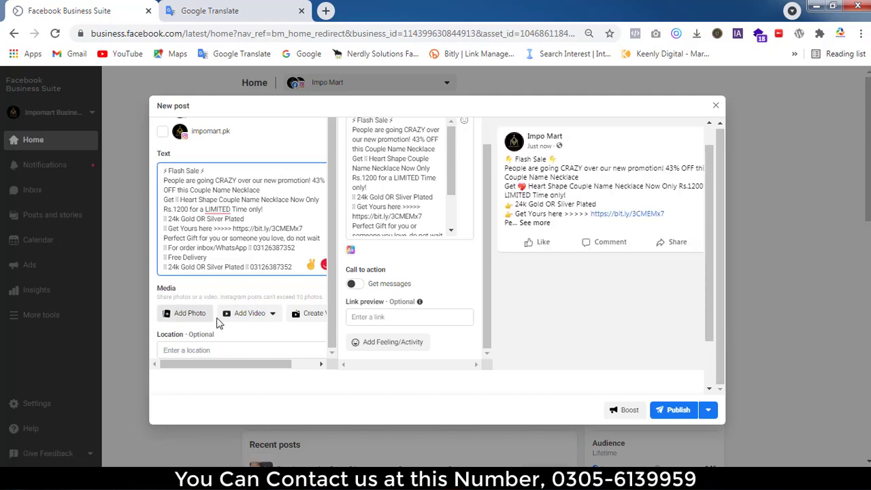
pyautogui.moveTo(239, 366); pyautogui.dragTo(267, 368)
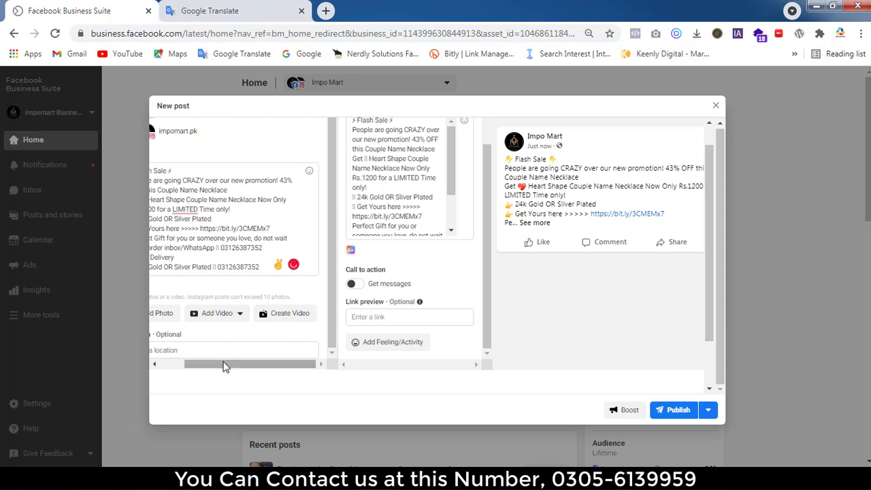
pyautogui.moveTo(224, 363)
pyautogui.mouseDown()
pyautogui.moveTo(202, 364)
pyautogui.moveTo(229, 366)
pyautogui.mouseUp()
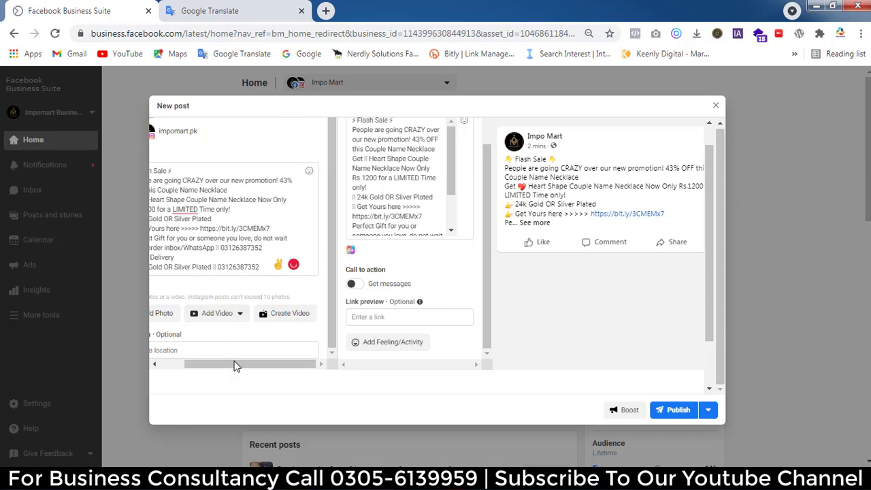
pyautogui.moveTo(227, 367); pyautogui.dragTo(203, 367)
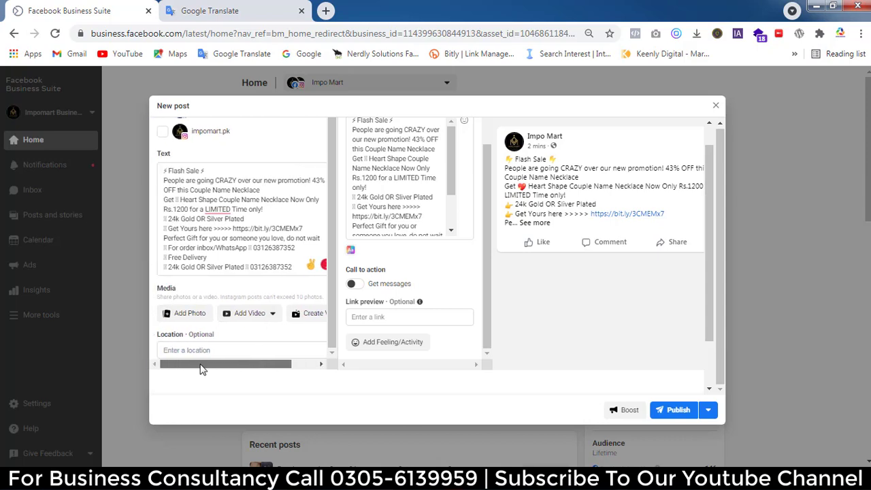
# Add necklace photo 1 from the PPE folder to the post's media
pyautogui.click(188, 315)
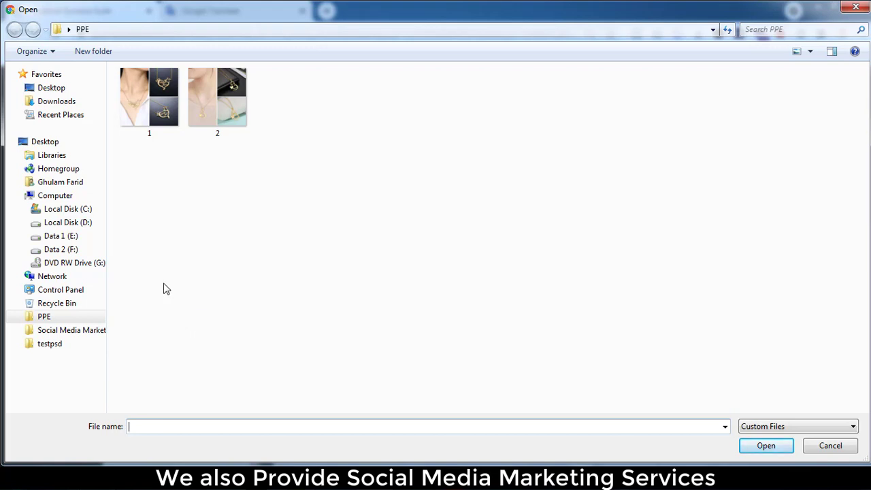
pyautogui.click(135, 107)
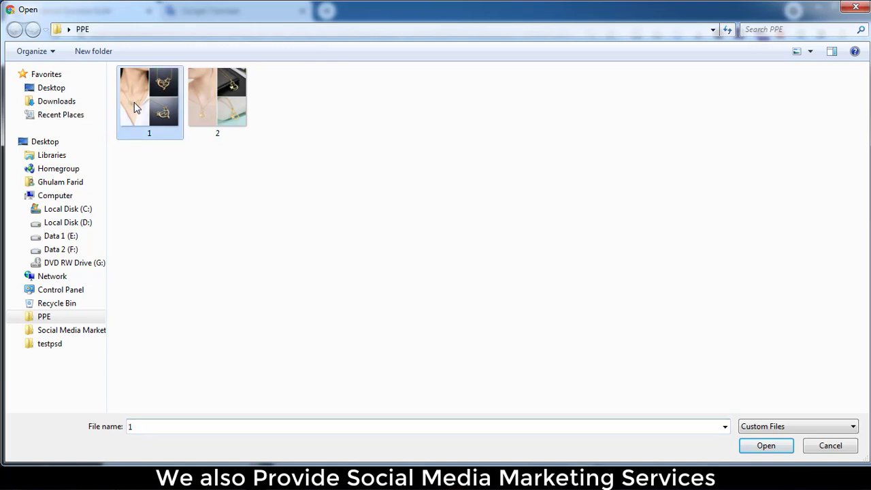
pyautogui.click(766, 446)
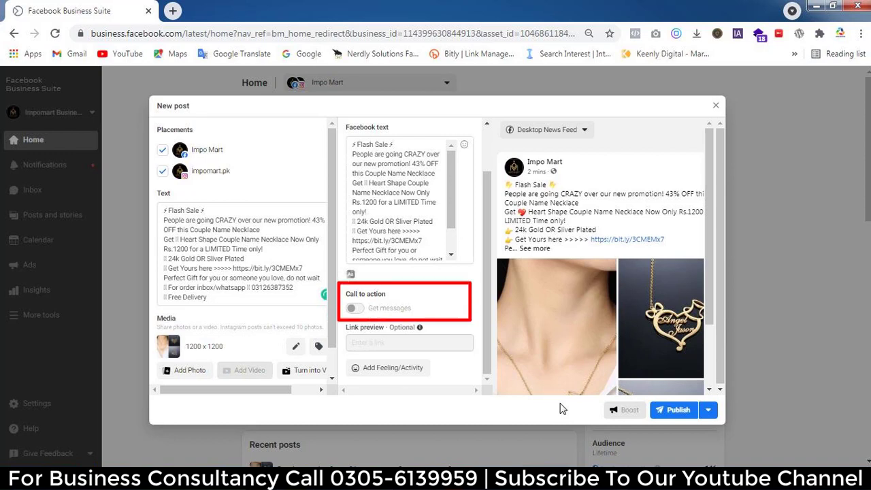
# Examine the desktop and mobile news feed choices for the post preview, and the alternatives to publishing immediately
pyautogui.click(585, 131)
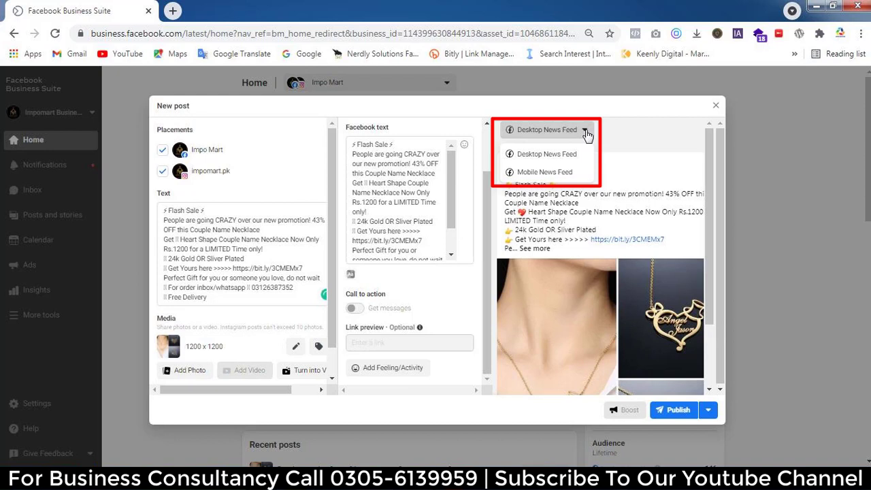
pyautogui.click(585, 133)
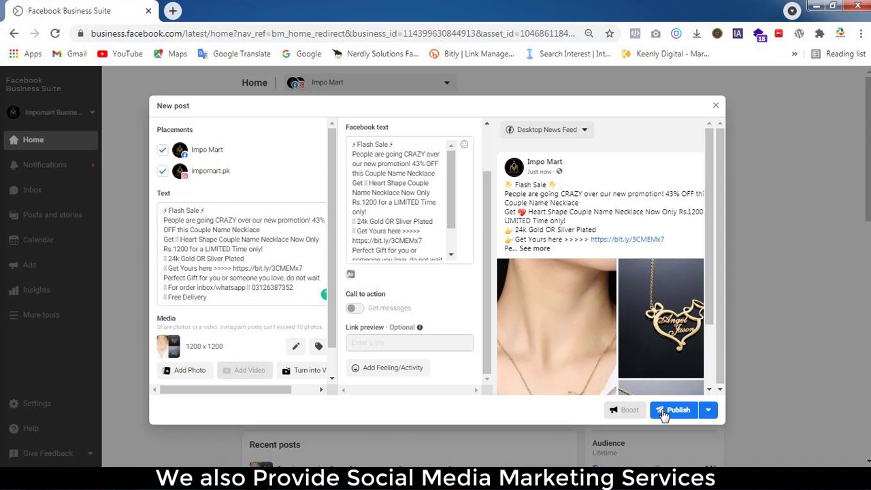
pyautogui.click(708, 411)
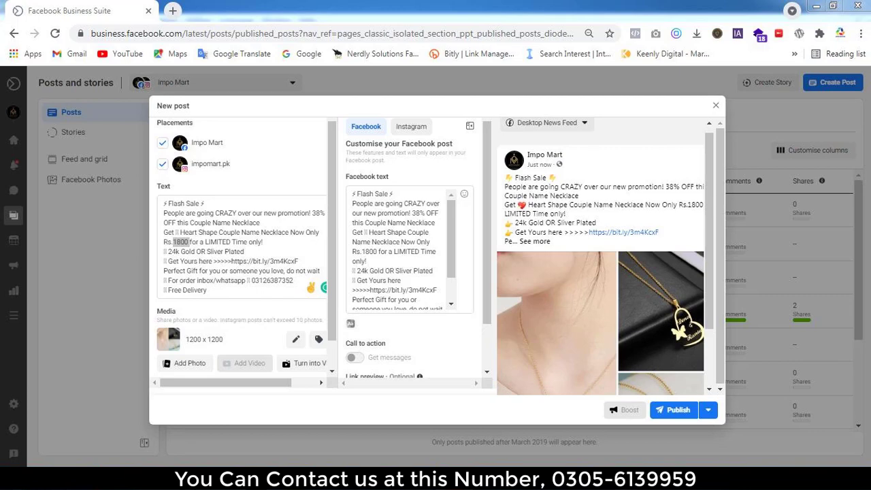
# Schedule the 38% OFF Couple Name Necklace post for 29/8/2021 on both Impo Mart and impomart.pk
pyautogui.click(708, 410)
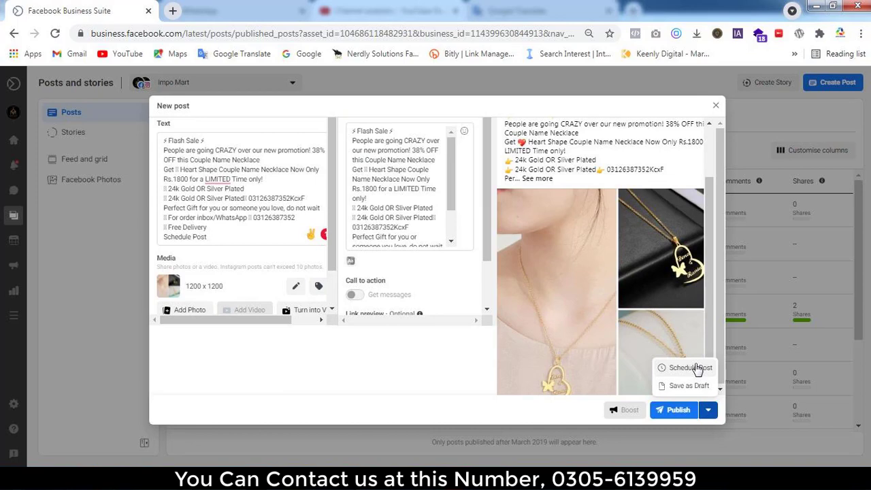
pyautogui.click(691, 368)
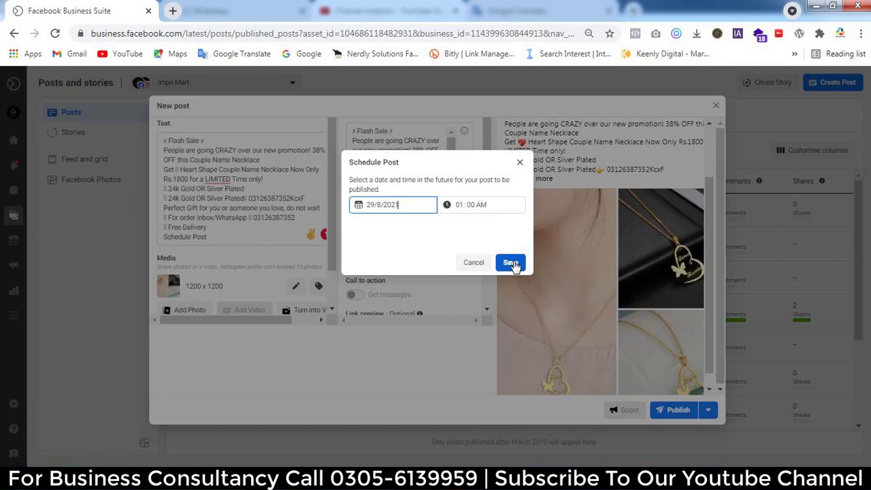
pyautogui.click(512, 263)
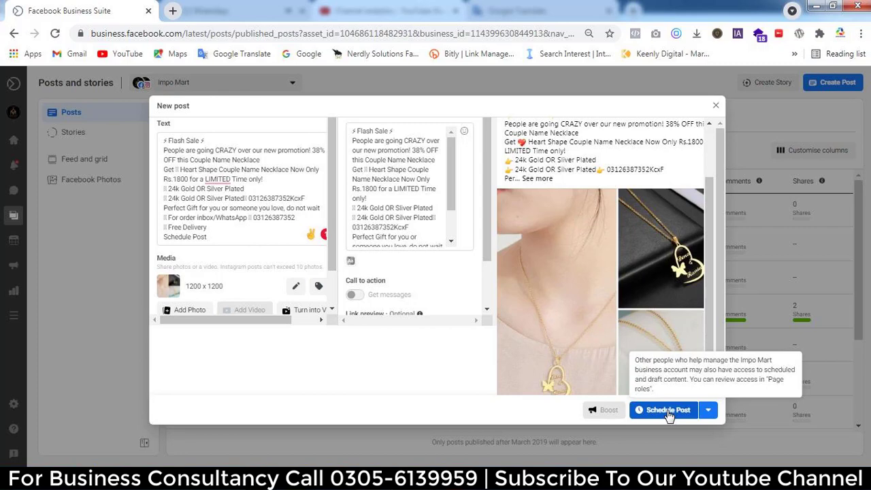
pyautogui.click(669, 410)
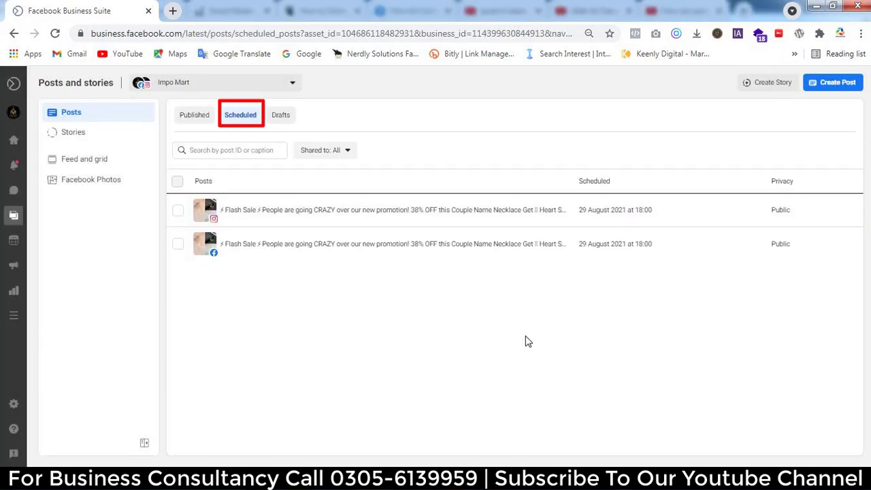